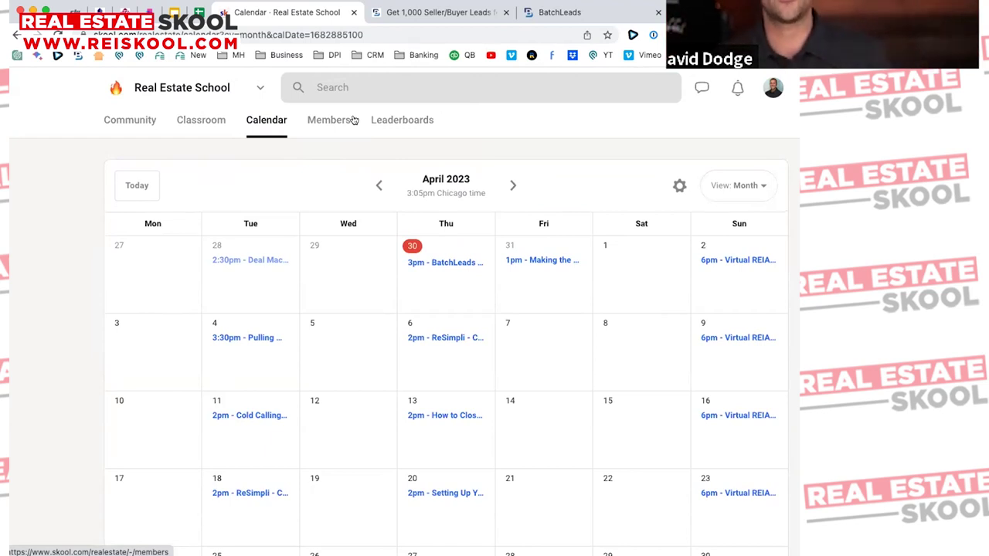
# Go to Members, then Leaderboards, and scroll through the 7-day, 30-day and all-time point rankings
pyautogui.click(353, 120)
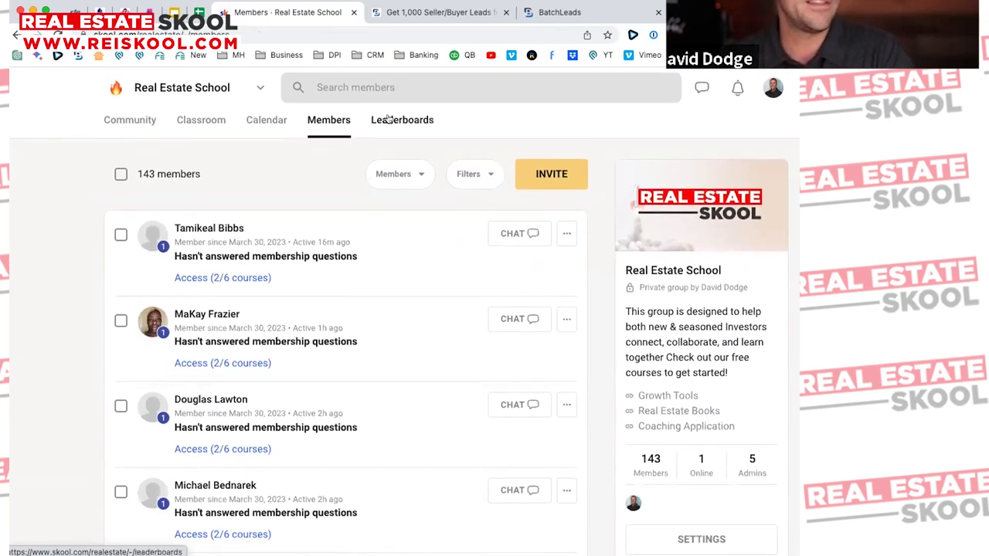
pyautogui.click(390, 123)
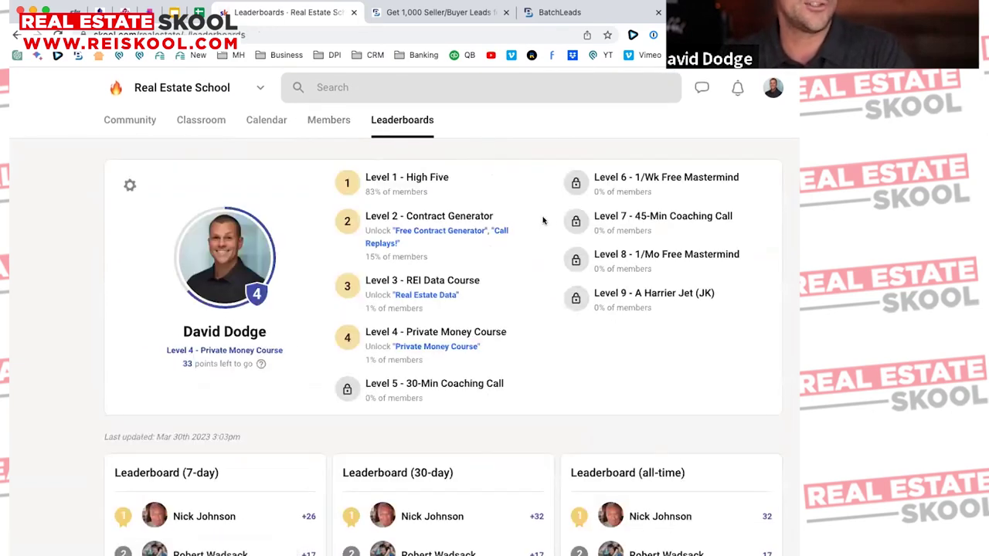
pyautogui.scroll(-2, 541, 221)
pyautogui.scroll(-3, 541, 221)
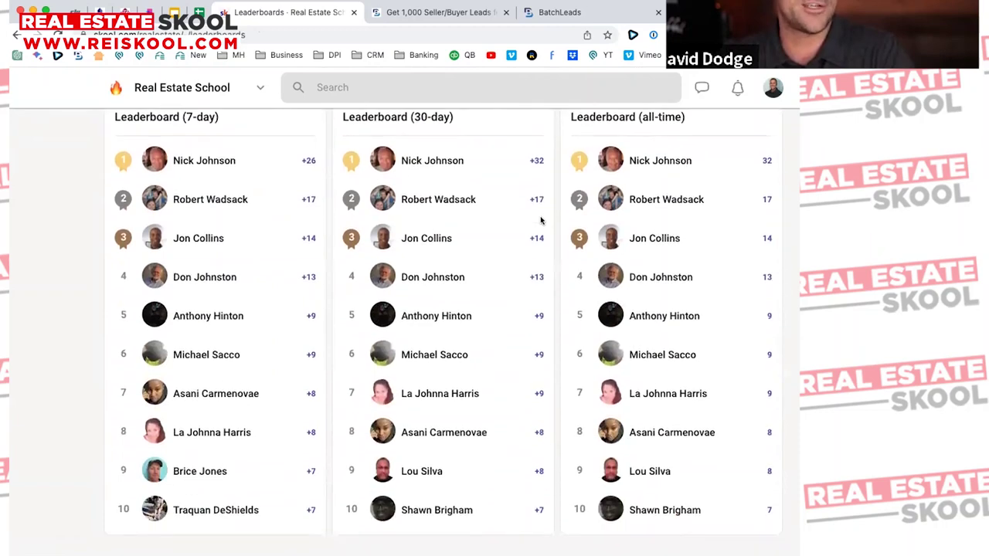
pyautogui.scroll(5, 541, 220)
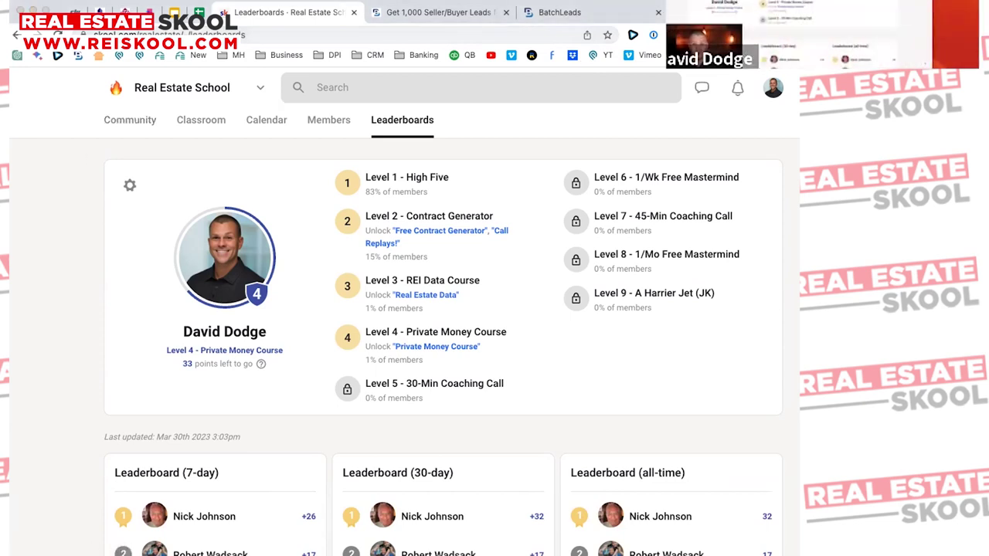
pyautogui.click(116, 124)
pyautogui.scroll(-1, 77, 252)
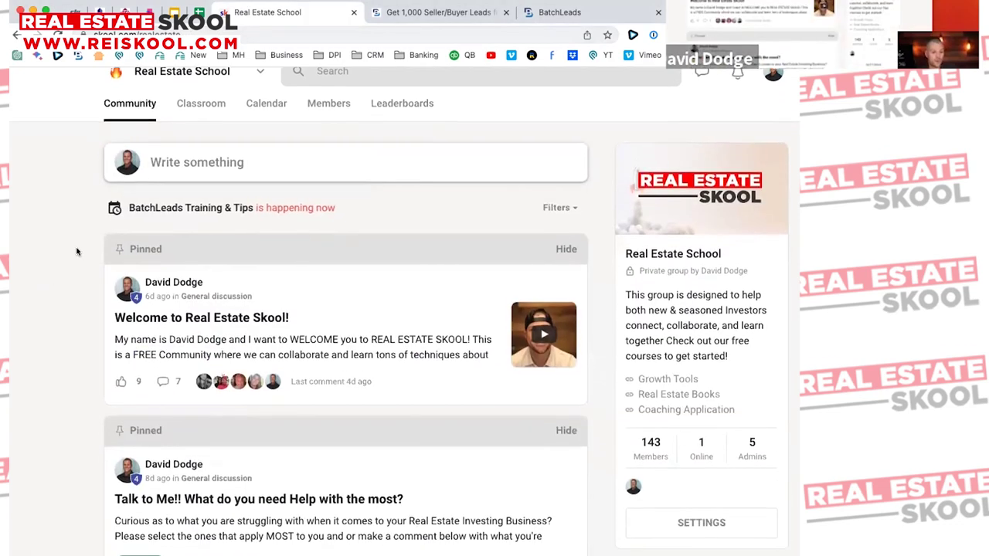
pyautogui.scroll(-6, 77, 251)
pyautogui.scroll(-6, 77, 251)
pyautogui.scroll(-2, 77, 251)
pyautogui.scroll(15, 72, 248)
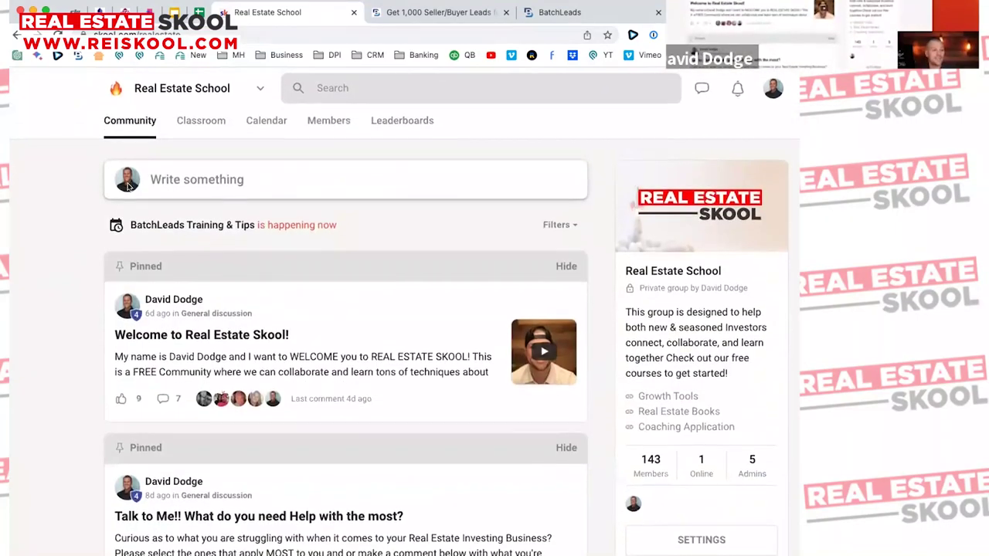
pyautogui.click(195, 120)
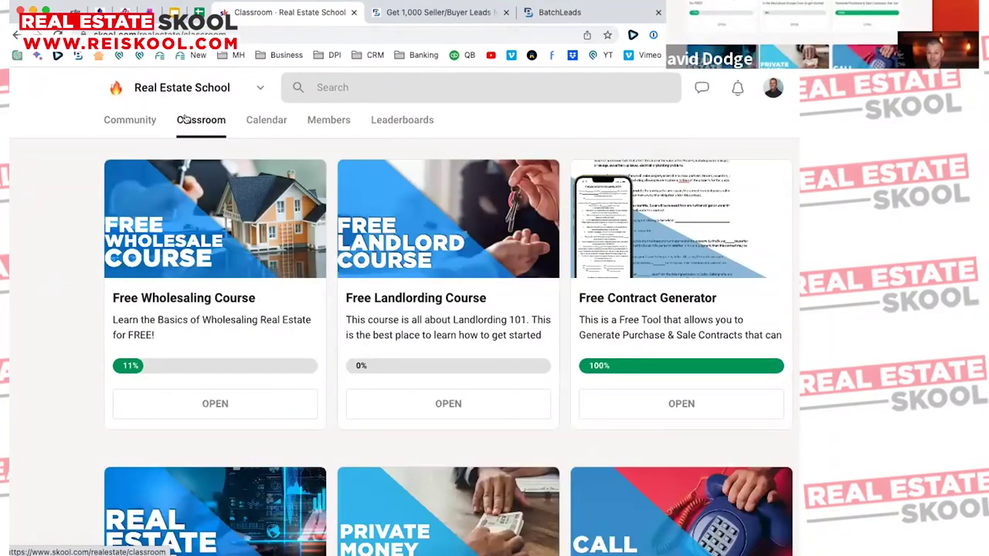
pyautogui.scroll(-5, 193, 124)
pyautogui.scroll(5, 278, 123)
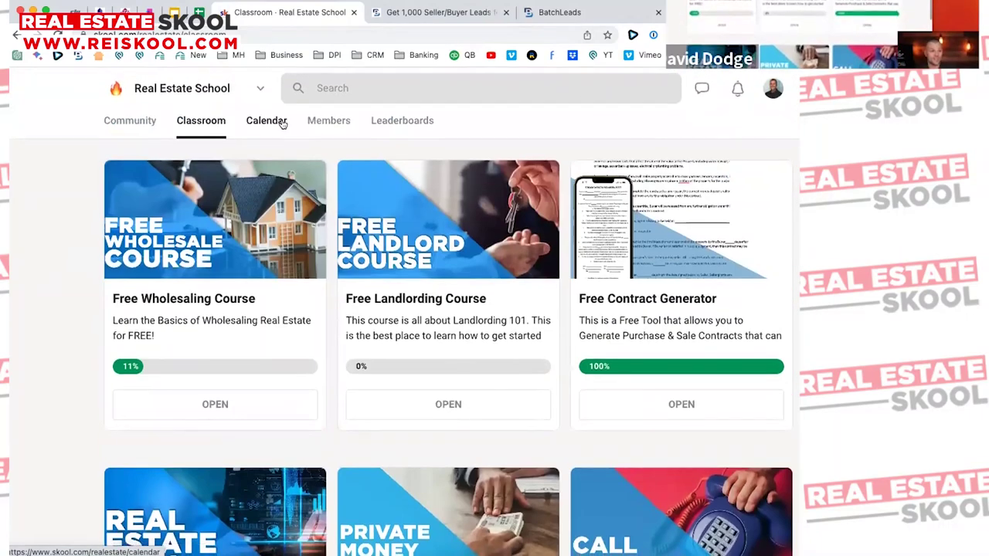
pyautogui.click(274, 122)
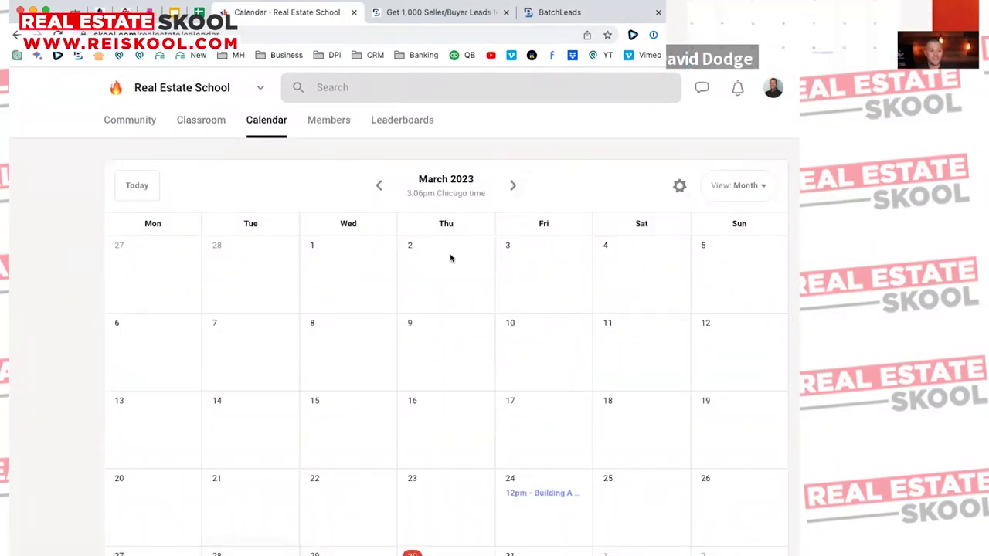
pyautogui.click(513, 186)
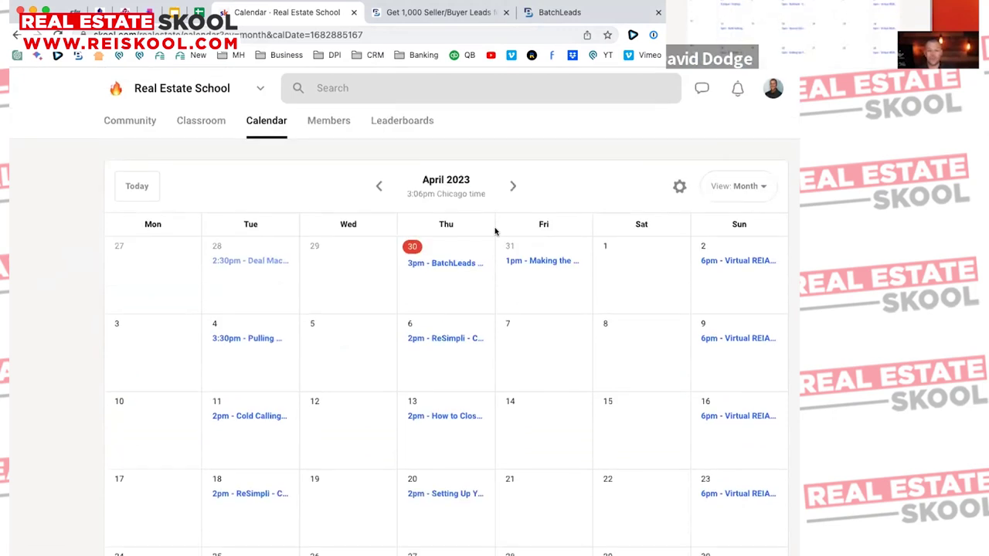
pyautogui.click(402, 121)
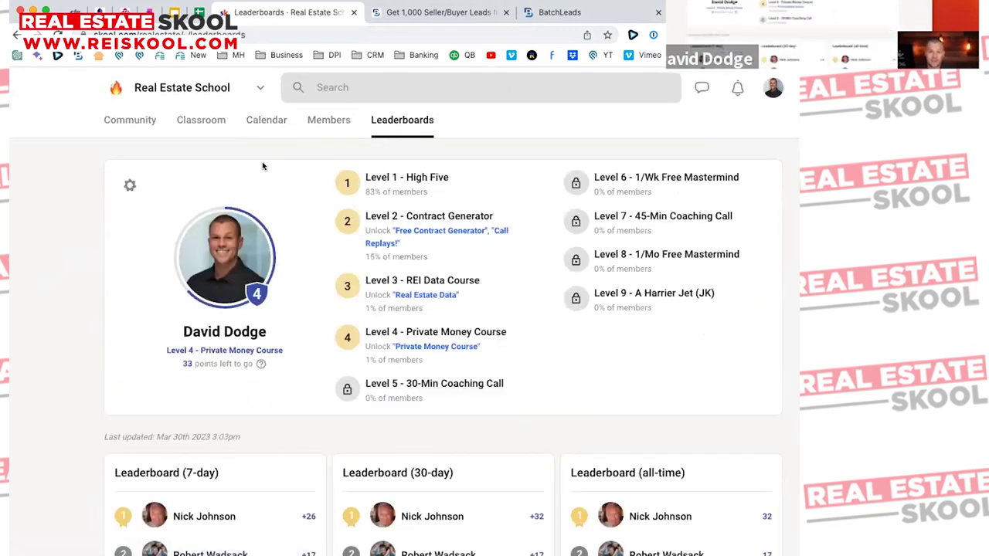
pyautogui.scroll(-5, 175, 200)
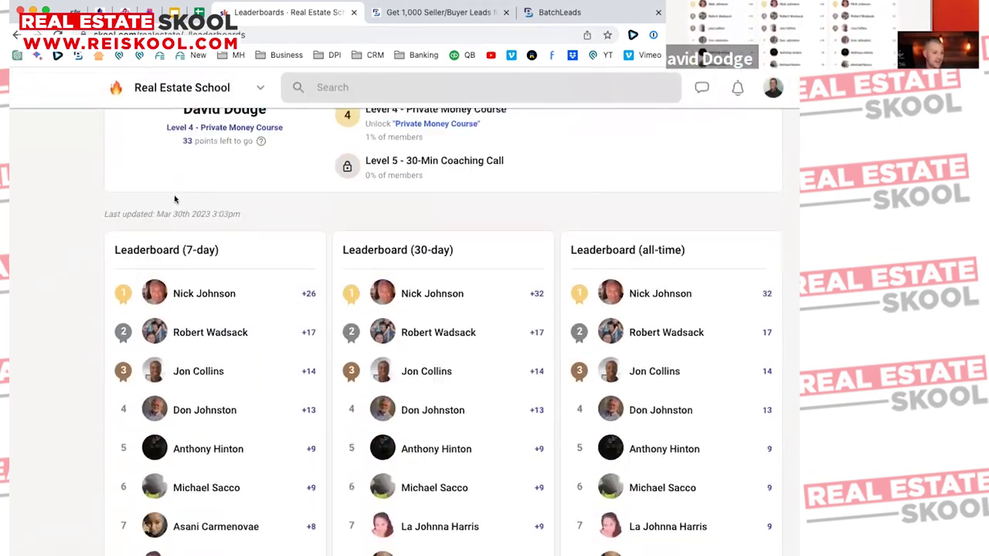
pyautogui.scroll(5, 175, 195)
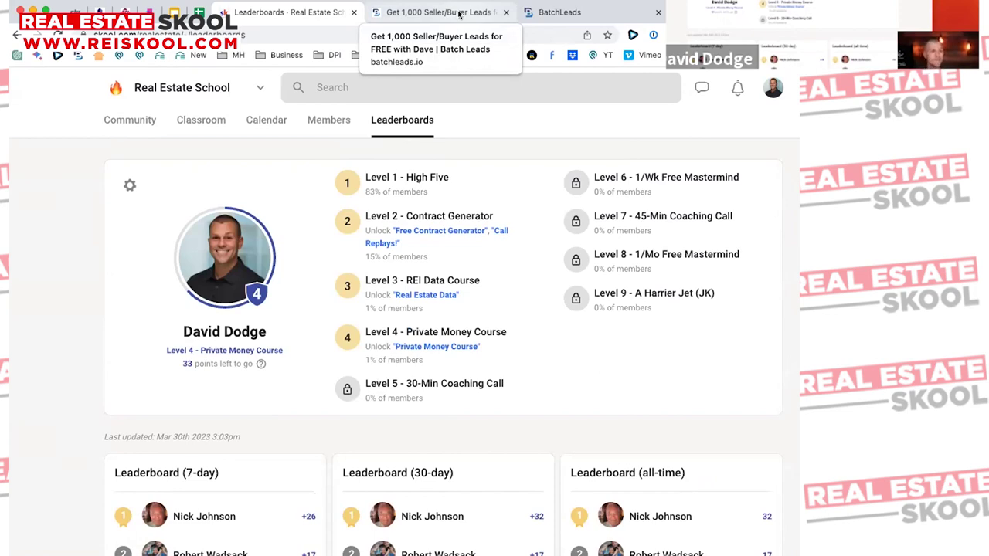
pyautogui.click(458, 13)
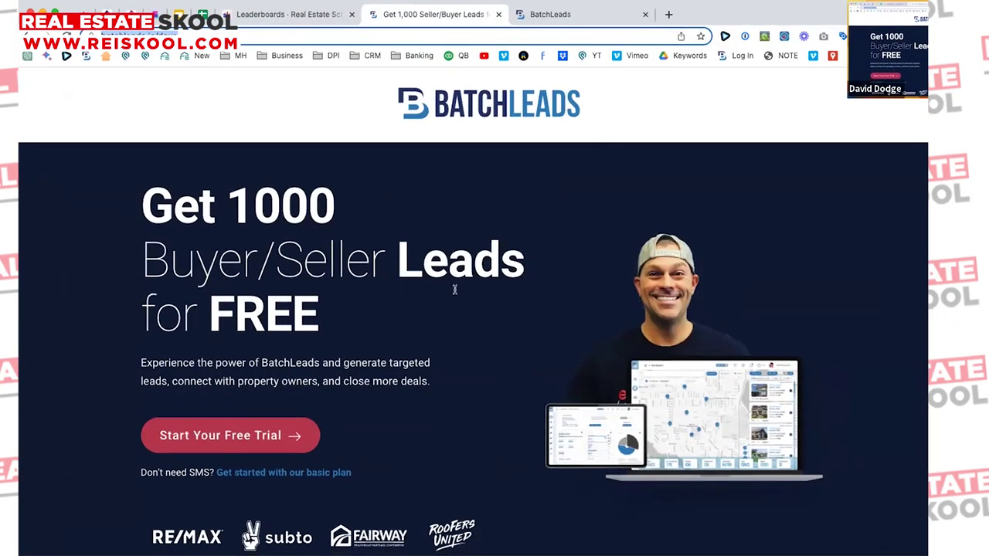
# Scroll the offer page and highlight the 'Get 1000 Buyer/Seller Leads' headline
pyautogui.scroll(-1, 455, 294)
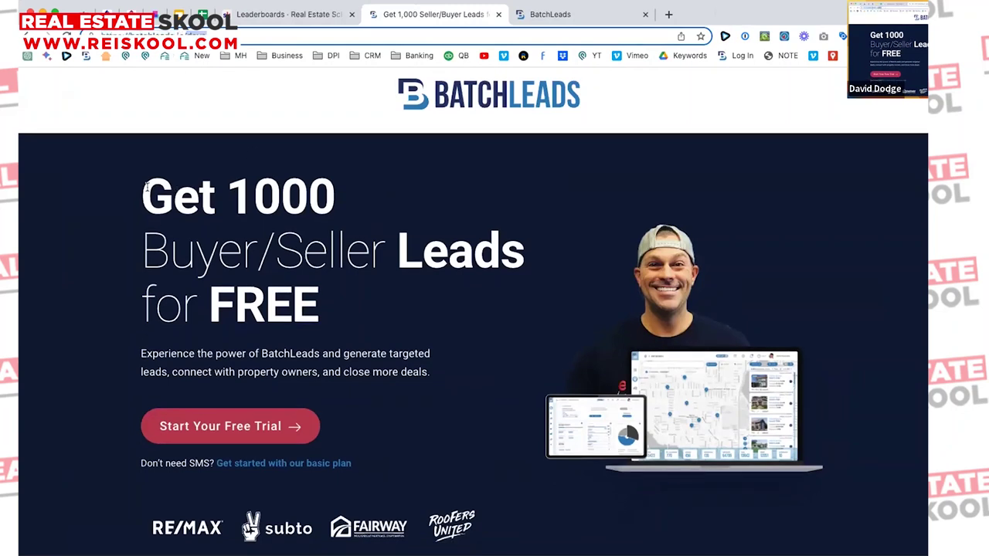
pyautogui.moveTo(138, 191); pyautogui.dragTo(531, 255)
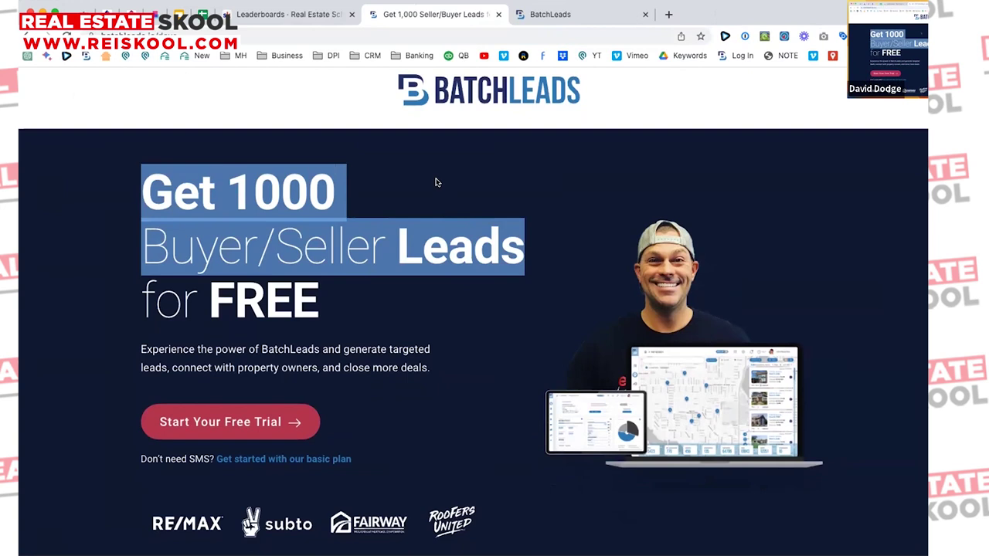
# Switch to the BatchLeads app's dashboard overview and briefly highlight the Total Skip Traced figure
pyautogui.click(567, 14)
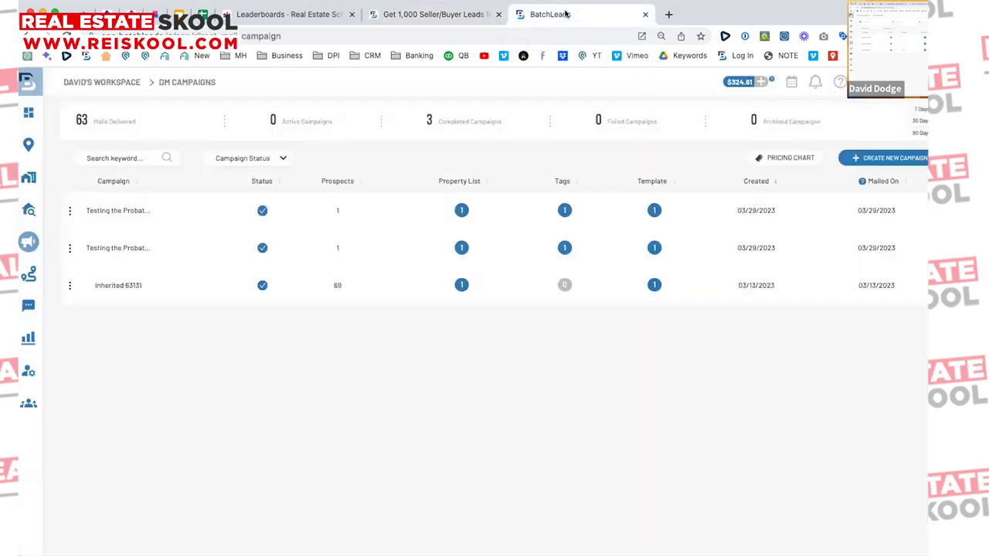
pyautogui.click(31, 113)
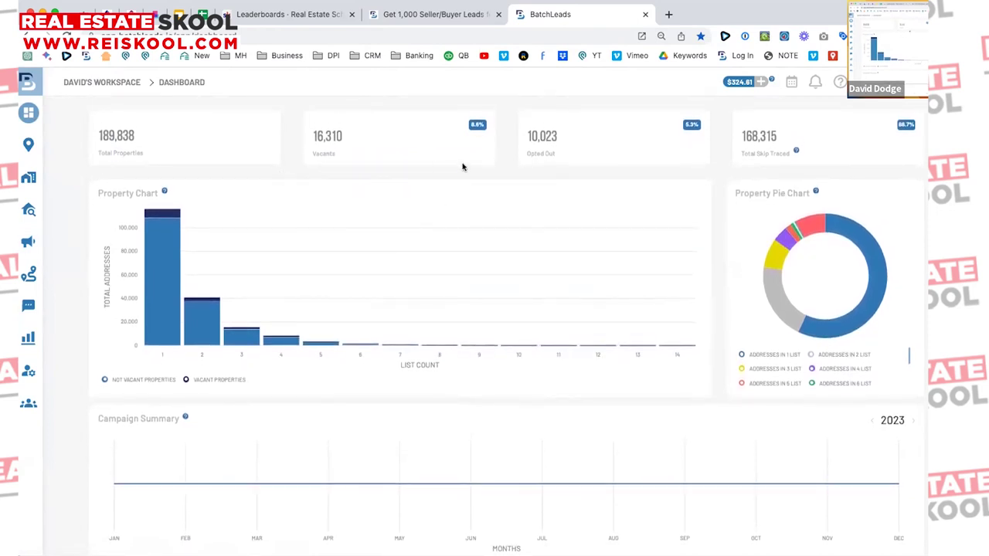
pyautogui.tripleClick(805, 161)
pyautogui.click(693, 155)
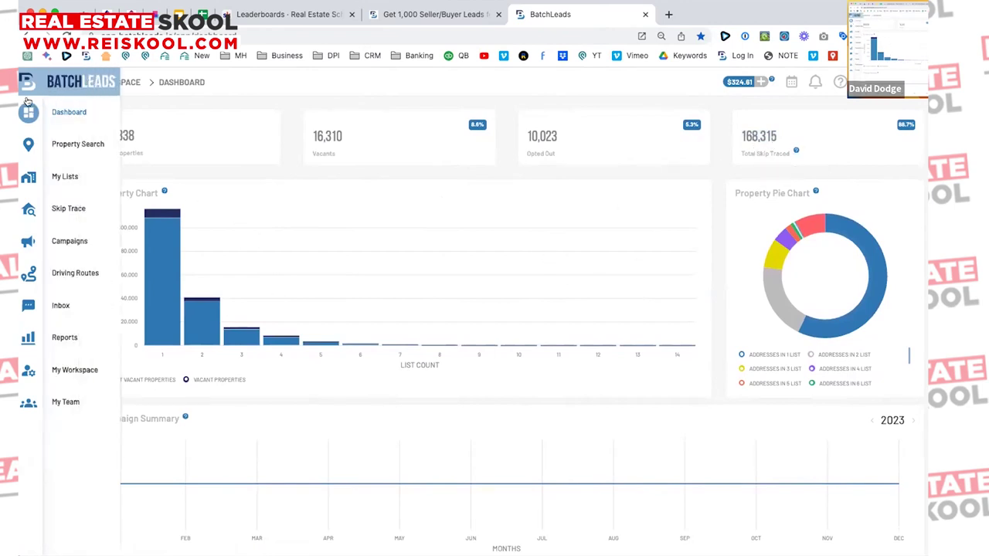
# Look over the dashboard property charts, then go to the Property Search map
pyautogui.moveTo(31, 130)
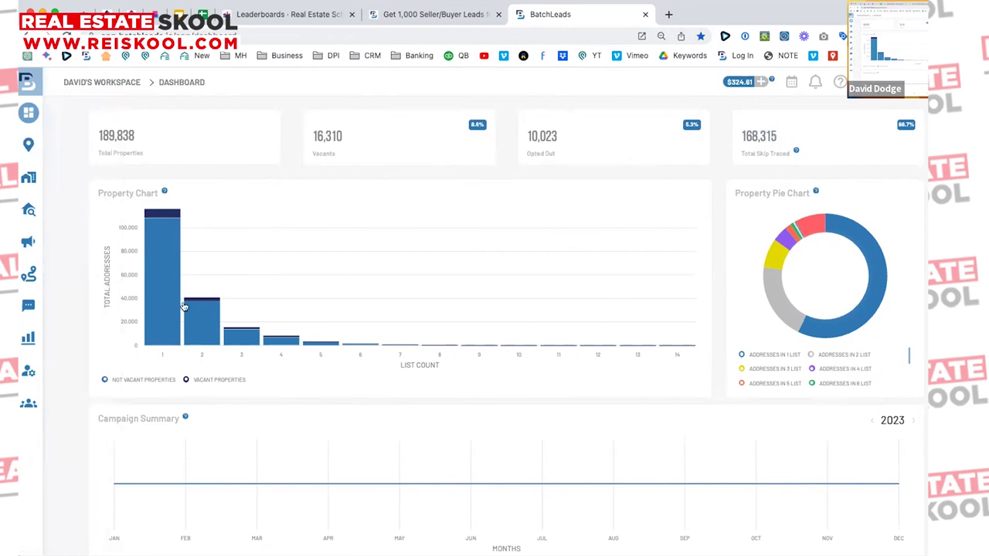
pyautogui.moveTo(157, 315)
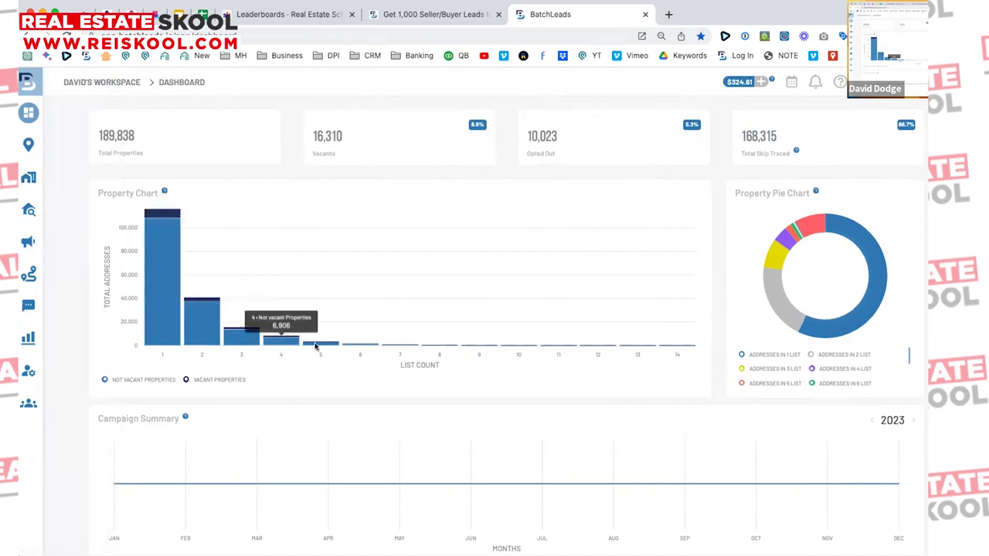
pyautogui.moveTo(360, 348)
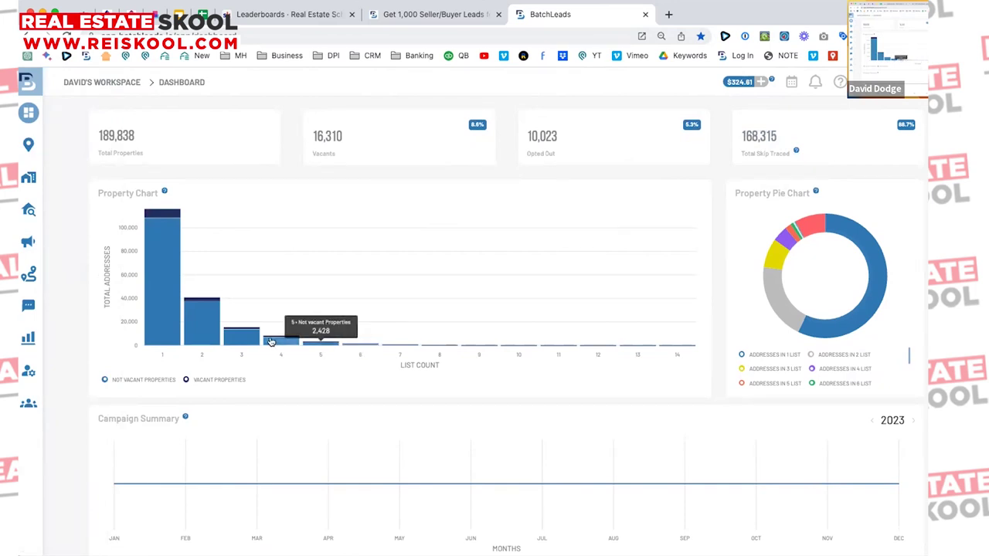
pyautogui.moveTo(191, 330)
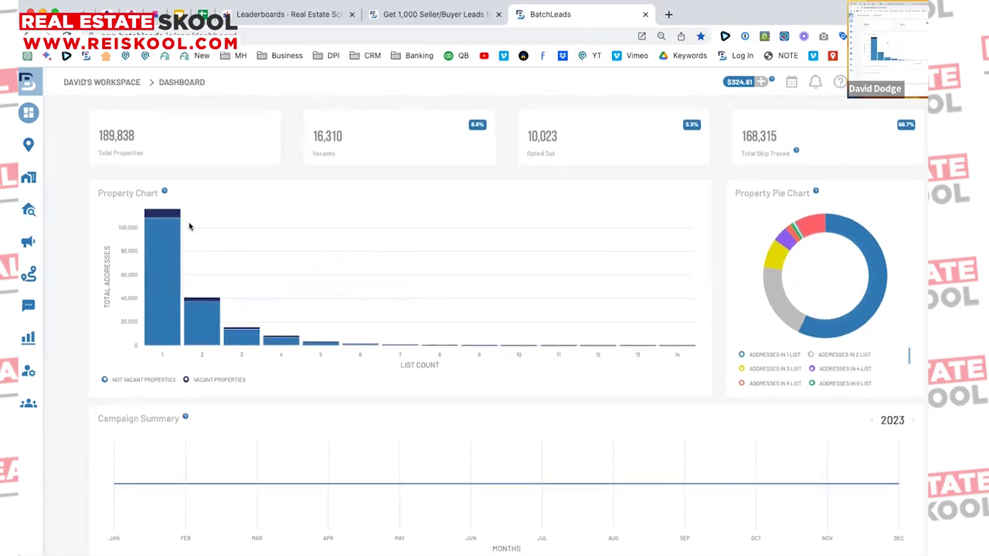
pyautogui.scroll(-5, 168, 178)
pyautogui.scroll(5, 170, 178)
pyautogui.scroll(-1, 139, 166)
pyautogui.click(58, 147)
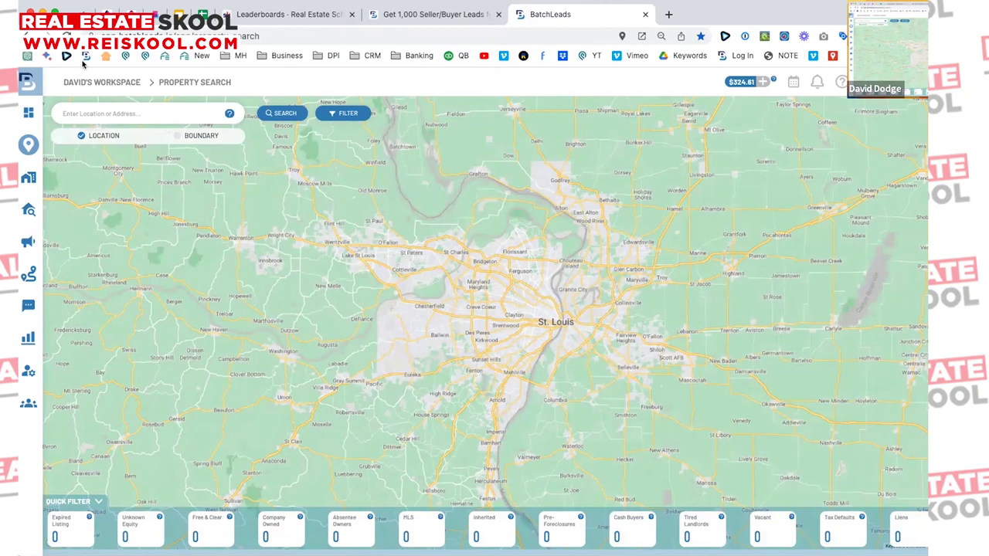
pyautogui.click(114, 115)
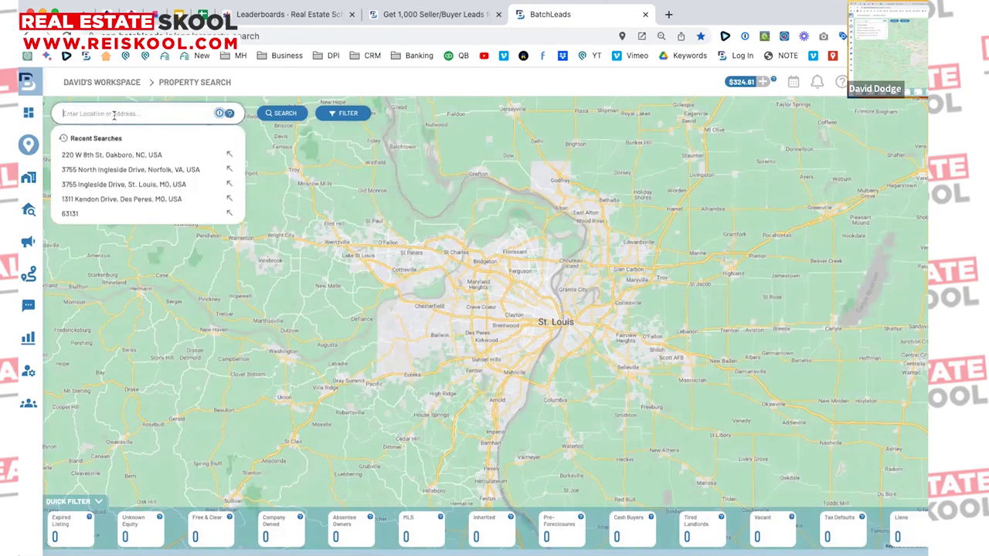
pyautogui.write('701 melcher')
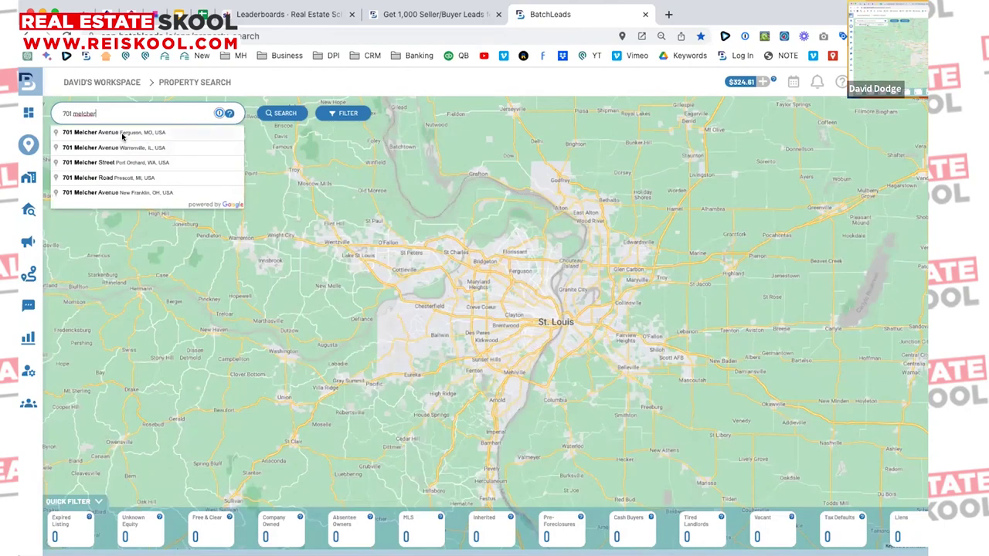
pyautogui.click(122, 136)
pyautogui.click(282, 117)
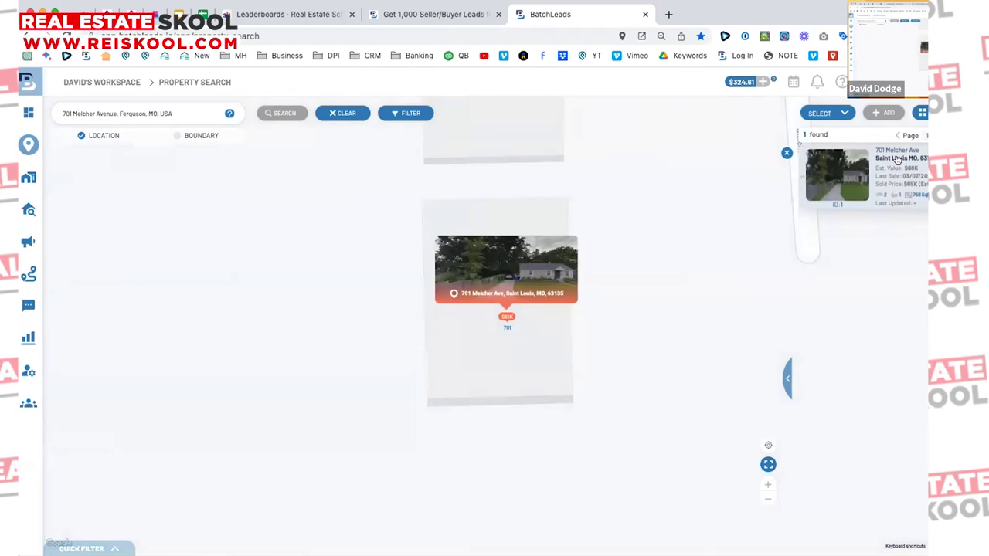
pyautogui.click(898, 158)
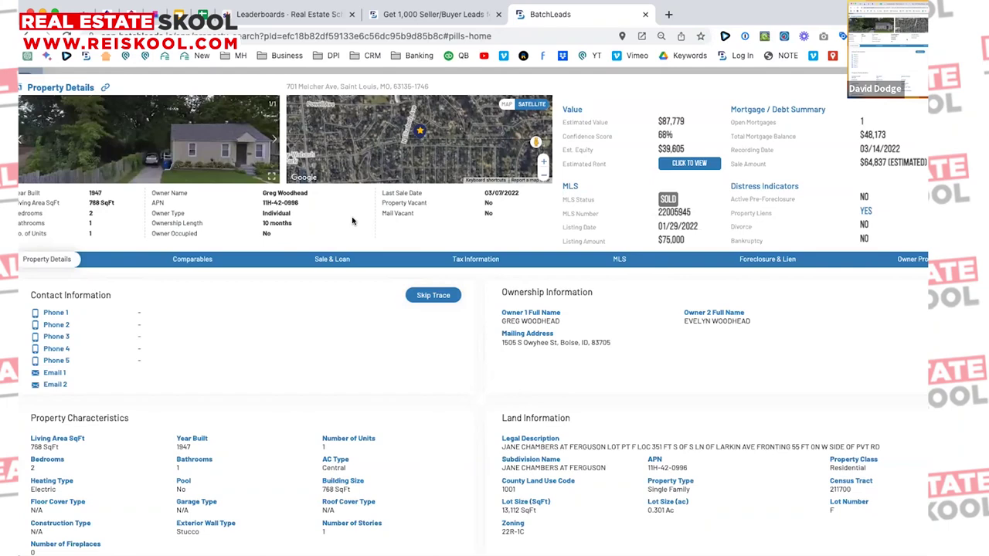
# Zoom the details page out to check Year Built 1947, then back in to 110%
pyautogui.hotkey('ctrl', '-')
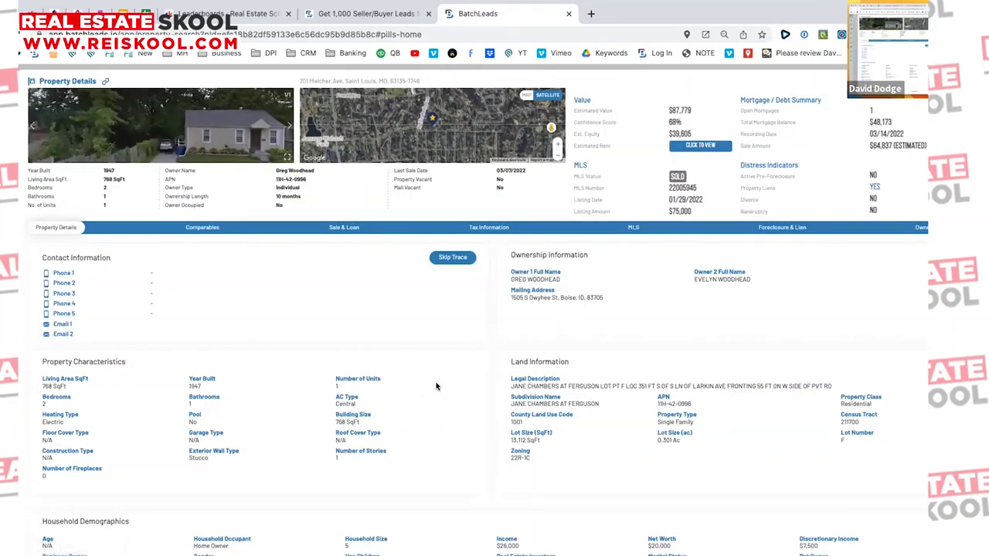
pyautogui.doubleClick(109, 170)
pyautogui.click(114, 191)
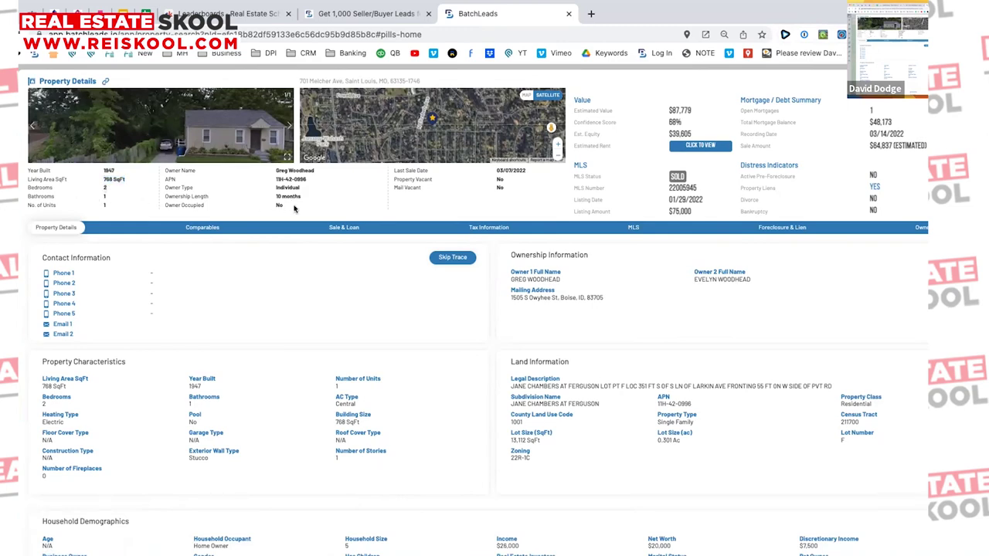
pyautogui.hotkey('ctrl', '+')
pyautogui.hotkey('ctrl', '+')
pyautogui.hotkey('ctrl', '+')
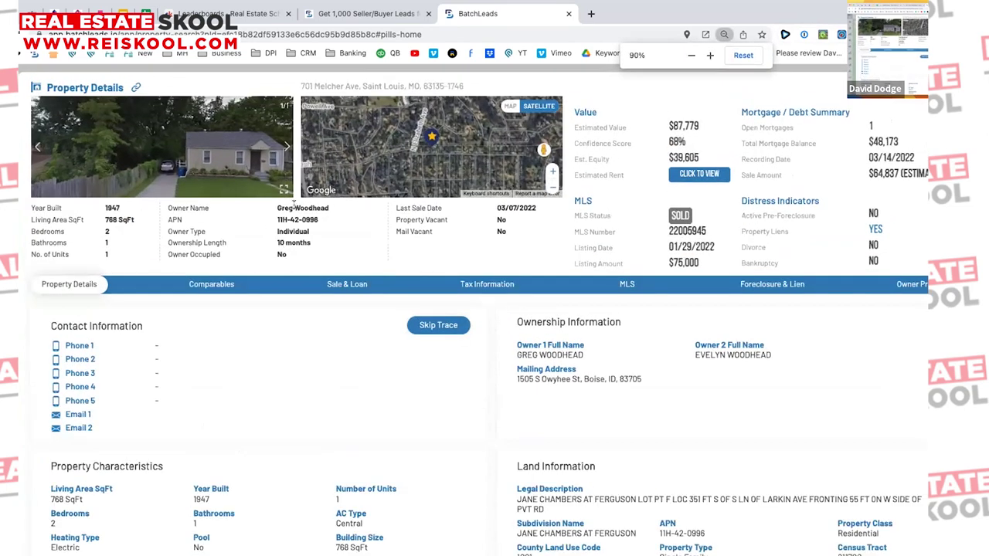
pyautogui.hotkey('ctrl', '+')
pyautogui.hotkey('ctrl', '+')
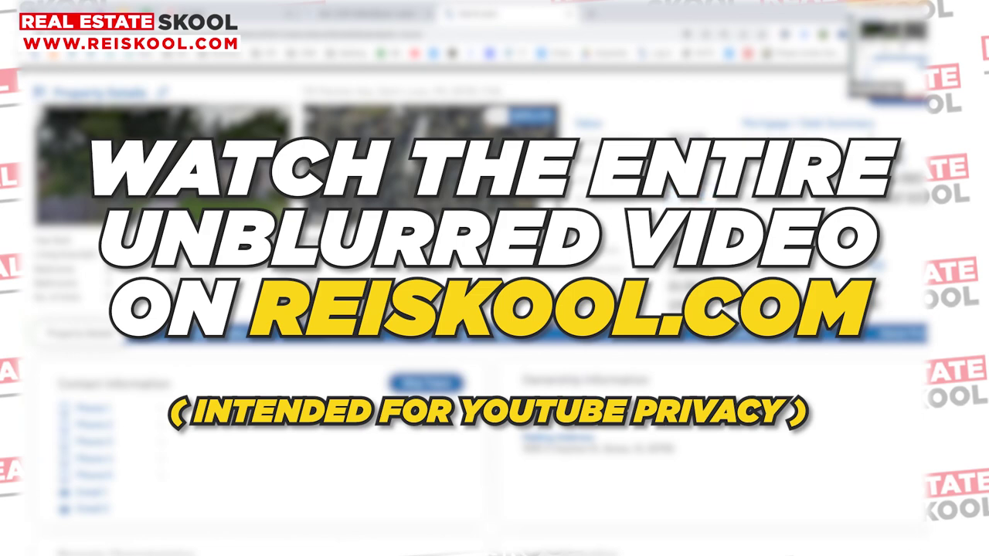
pyautogui.scroll(-1, 495, 310)
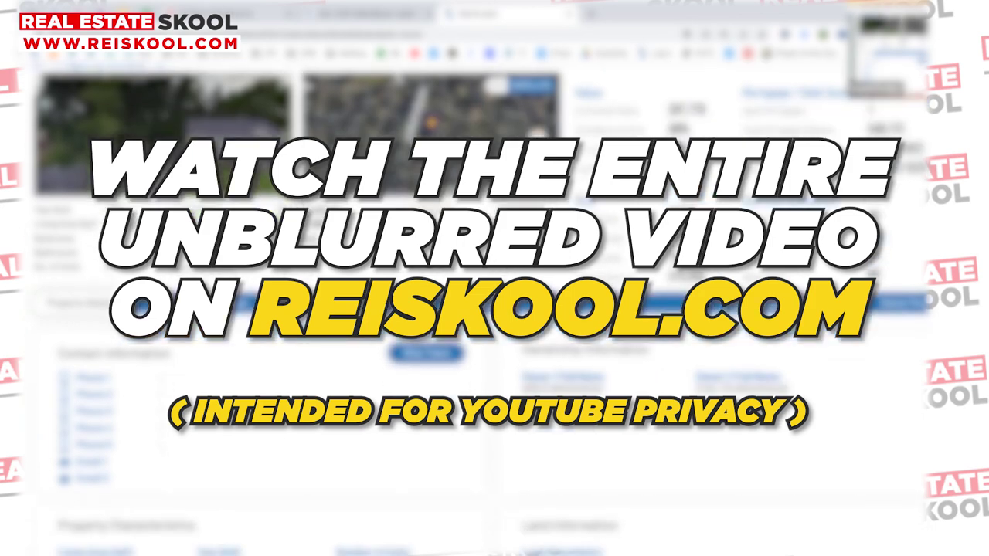
pyautogui.scroll(-5, 494, 309)
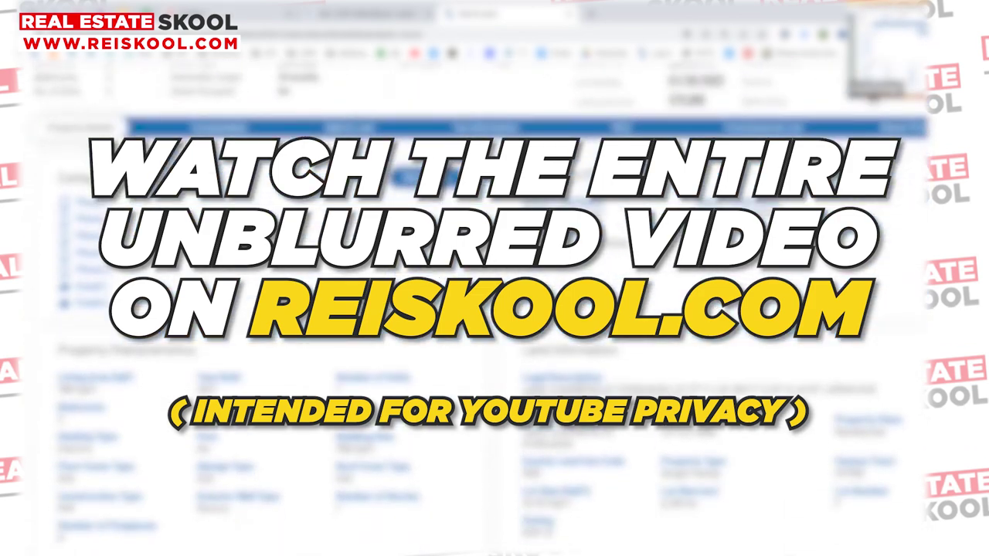
pyautogui.scroll(-1, 495, 309)
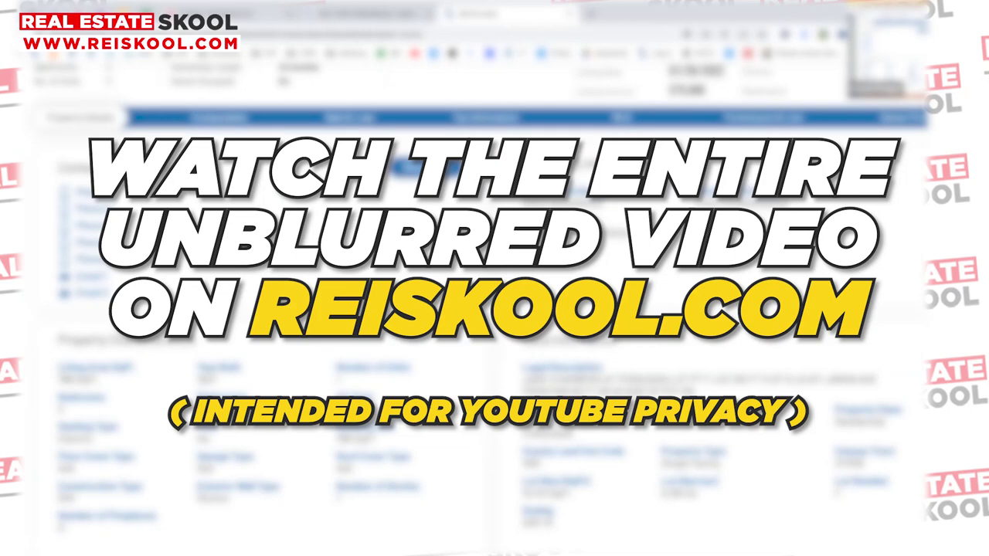
pyautogui.scroll(-5, 494, 309)
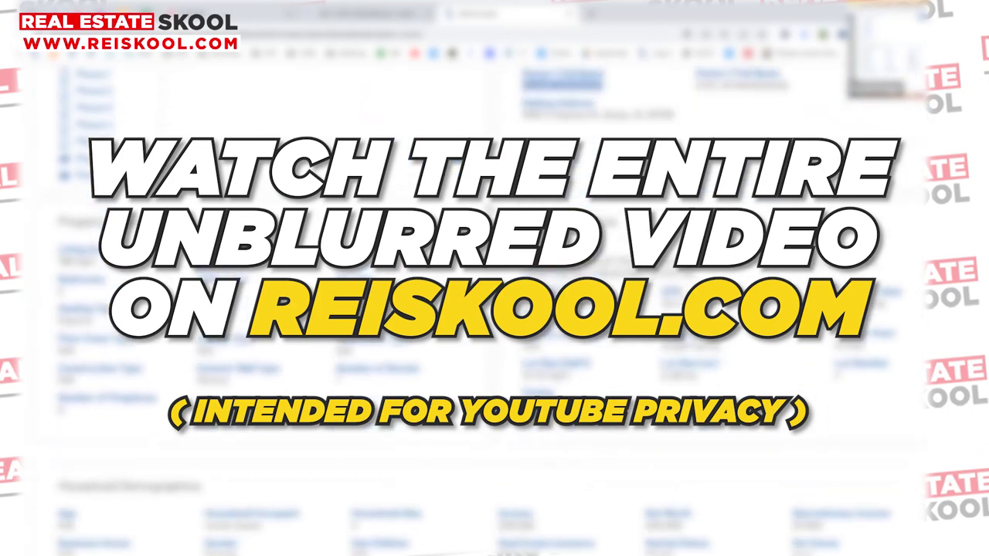
pyautogui.scroll(5, 494, 309)
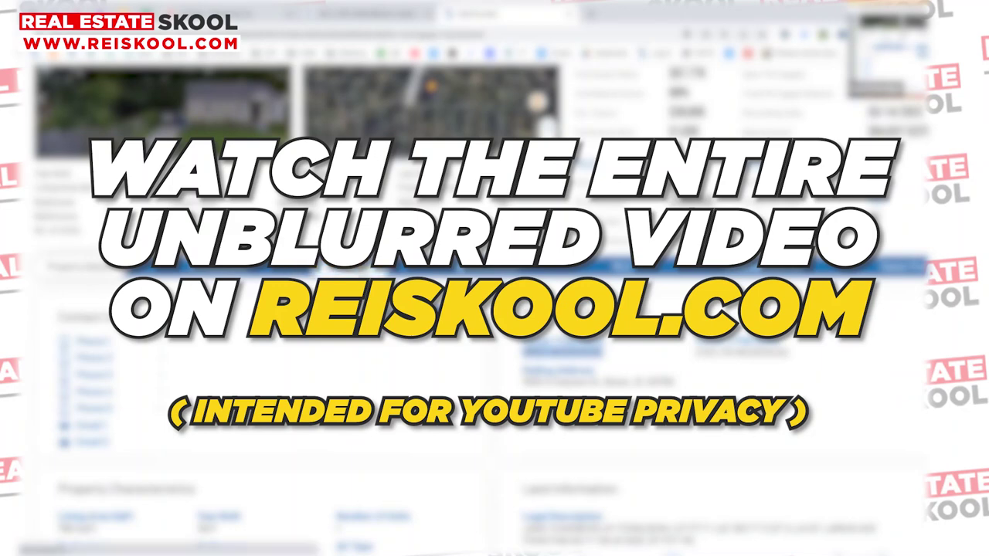
pyautogui.scroll(-1, 494, 309)
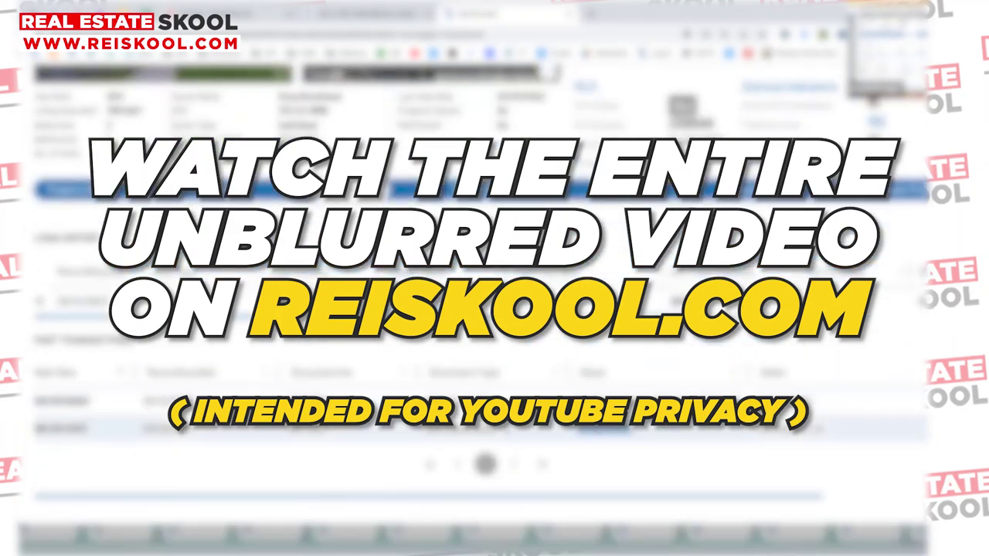